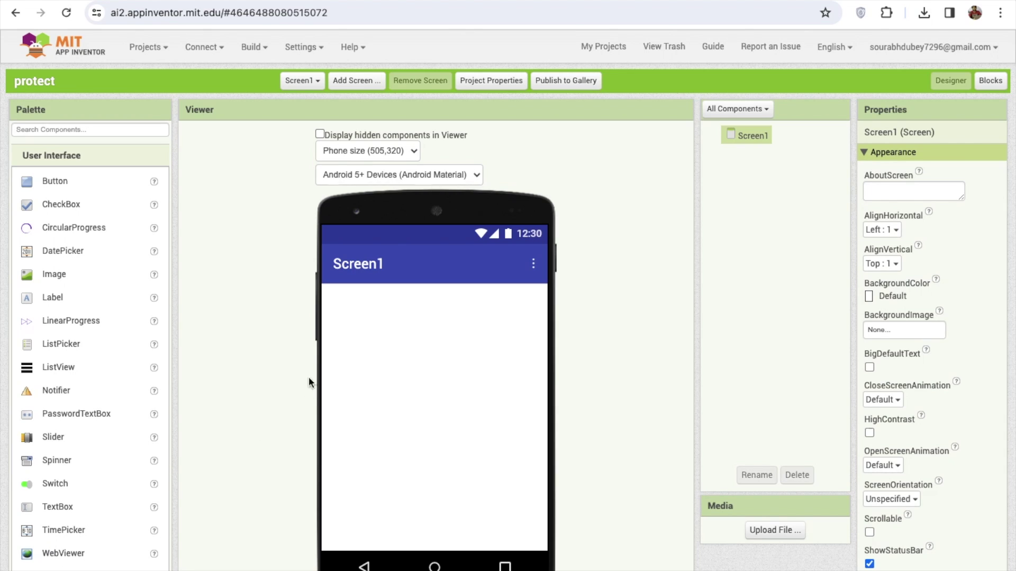
Step: Add a label to Screen1 and paste its text repeatedly so it wraps
{"action": "mouse_move", "coordinate": [62, 296]}
{"action": "left_mouse_down"}
{"action": "mouse_move", "coordinate": [298, 310]}
{"action": "mouse_move", "coordinate": [431, 347]}
{"action": "left_mouse_up"}
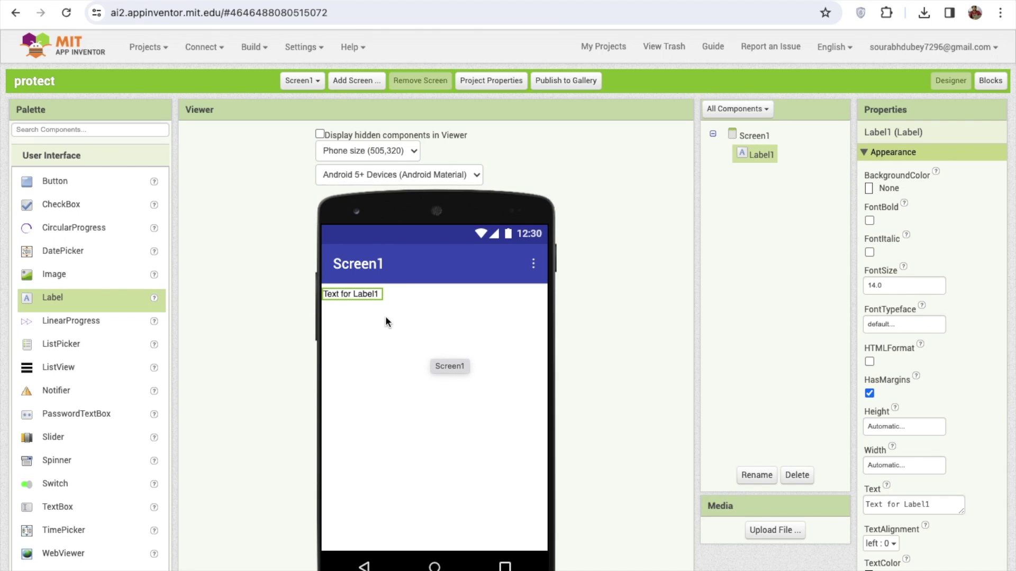
{"action": "left_click", "coordinate": [904, 500]}
{"action": "key", "text": "ctrl+v"}
{"action": "key", "text": "ctrl+v"}
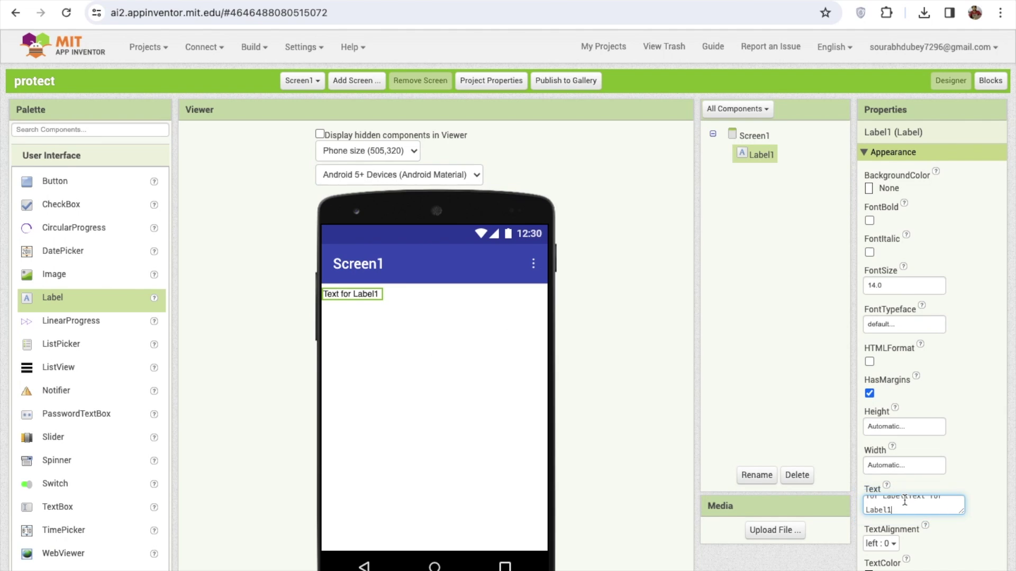
{"action": "type", "text": "Text for Label1"}
{"action": "key", "text": "Return"}
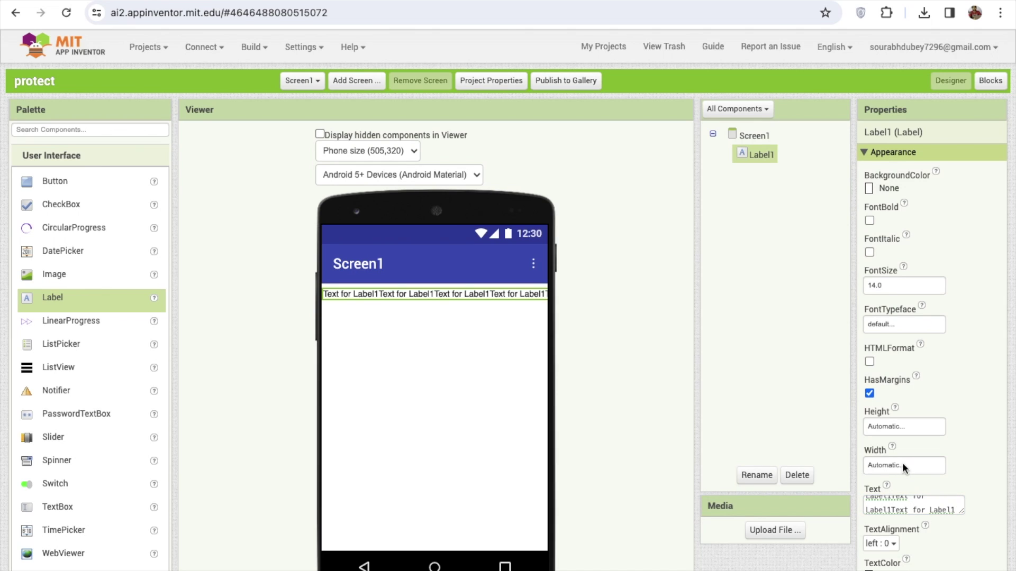
Step: Set the label's Width to Fill parent and add an Image beneath it
{"action": "left_click", "coordinate": [901, 467]}
{"action": "left_click", "coordinate": [870, 481]}
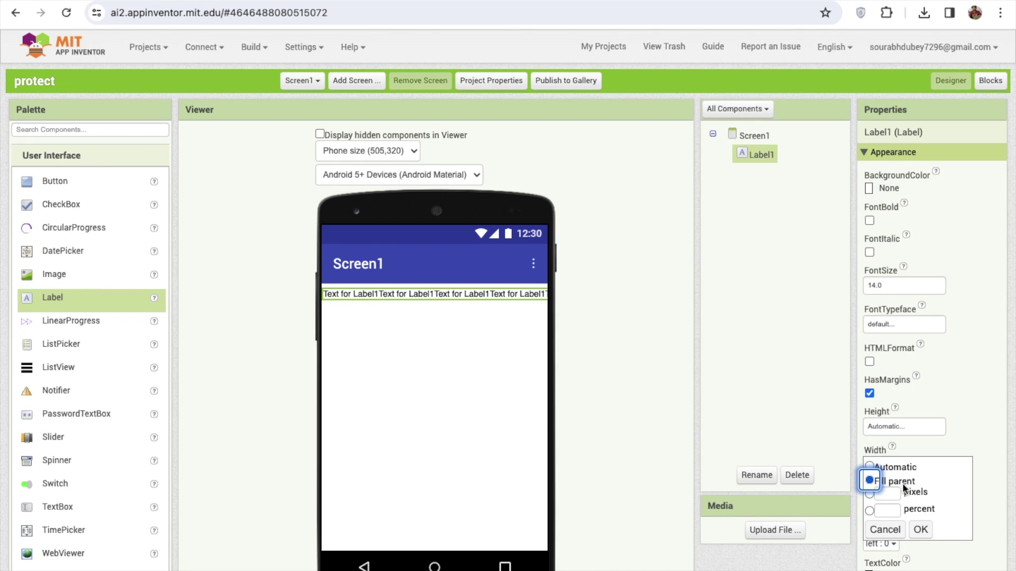
{"action": "left_click", "coordinate": [920, 530]}
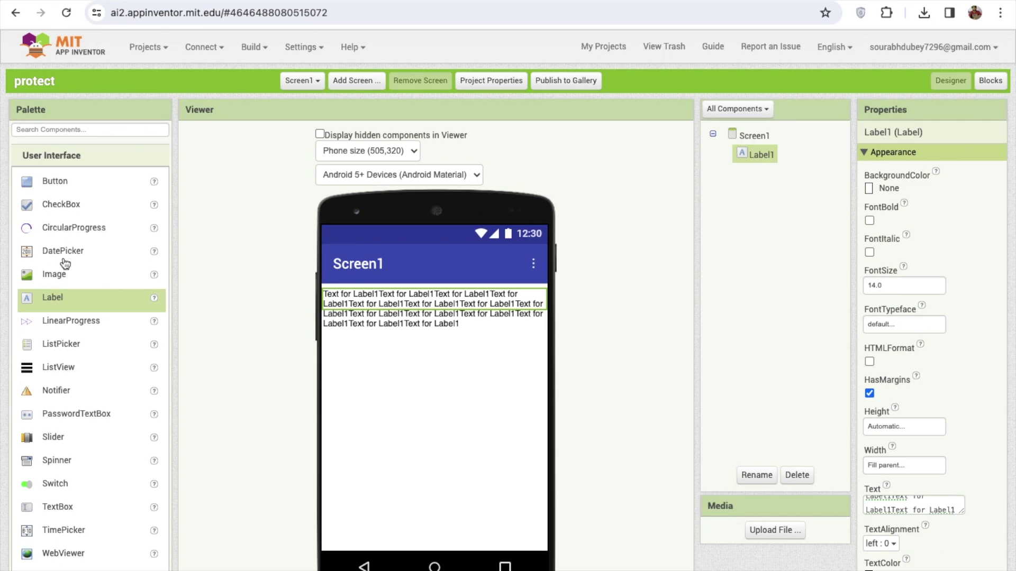
{"action": "mouse_move", "coordinate": [75, 275]}
{"action": "left_mouse_down"}
{"action": "mouse_move", "coordinate": [419, 427]}
{"action": "mouse_move", "coordinate": [364, 397]}
{"action": "left_mouse_up"}
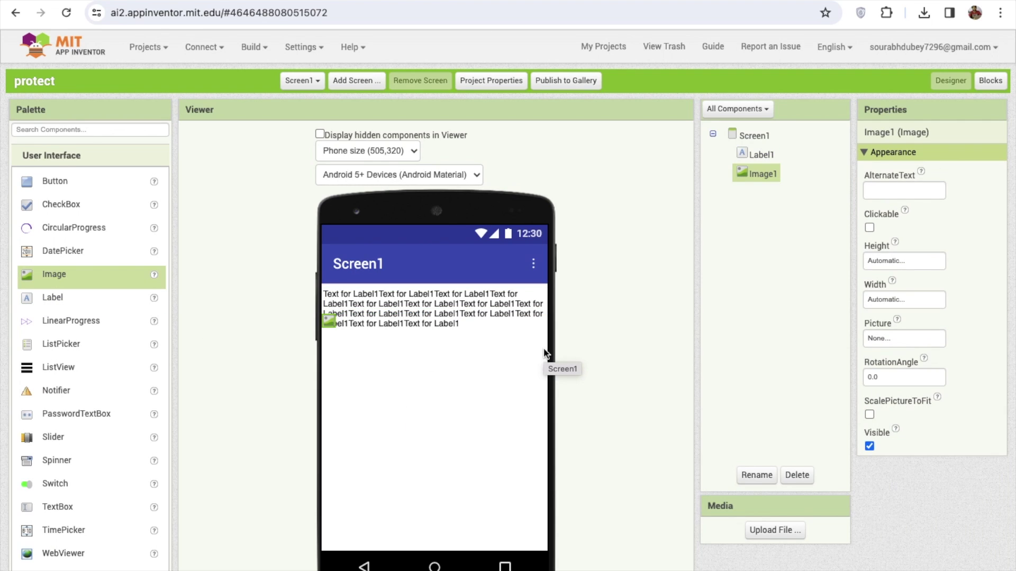
Step: Upload the road photo to Image1, add two buttons, and download the ScreenshotProtector extension
{"action": "left_click", "coordinate": [897, 339]}
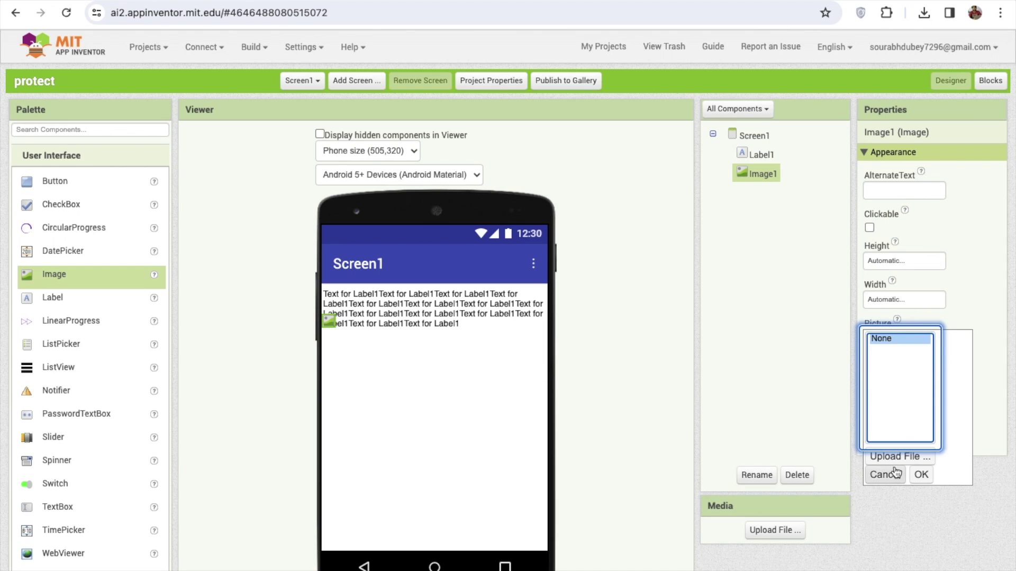
{"action": "left_click", "coordinate": [887, 453]}
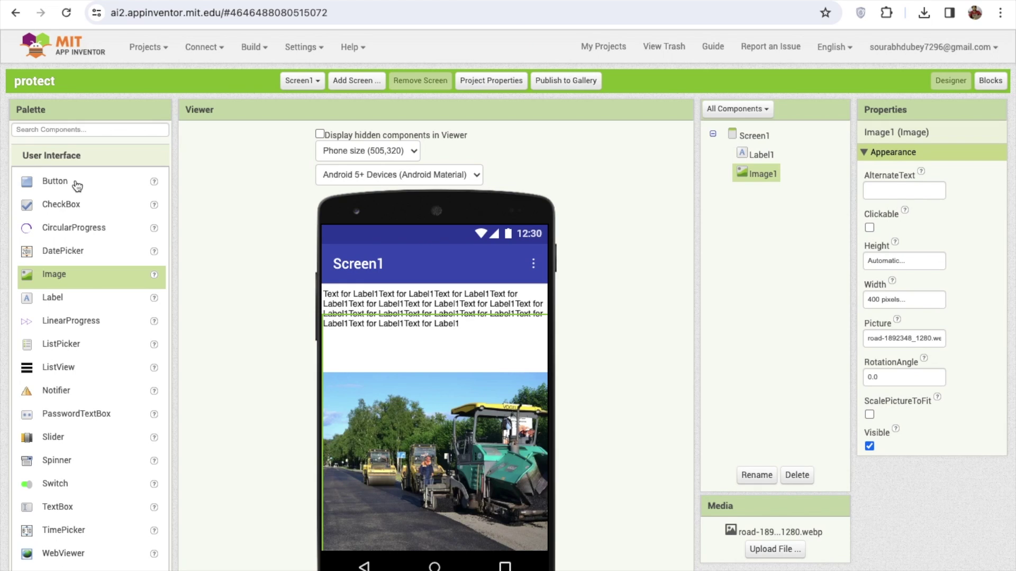
{"action": "left_click_drag", "start_coordinate": [55, 181], "coordinate": [358, 298]}
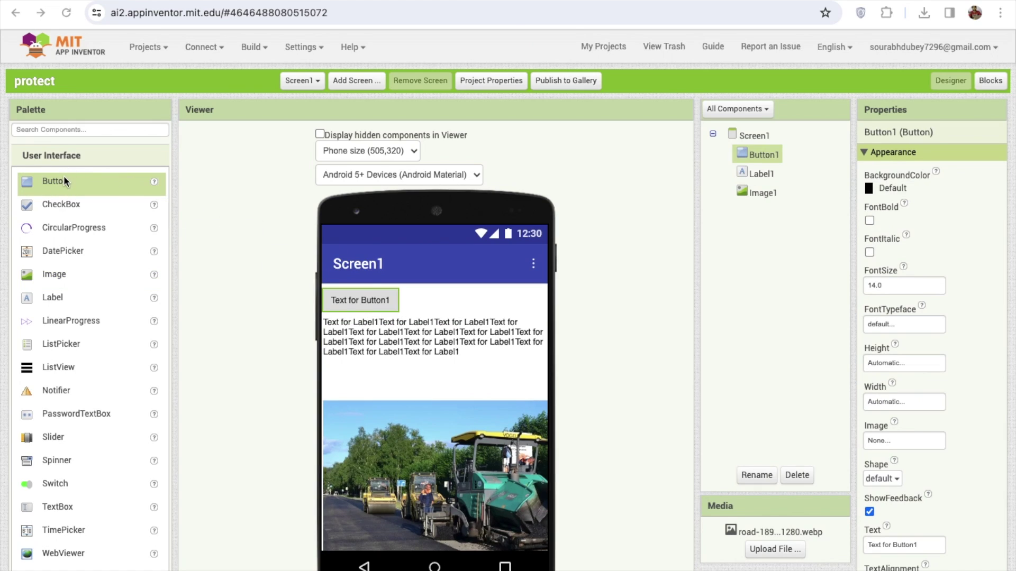
{"action": "left_click_drag", "start_coordinate": [108, 191], "coordinate": [358, 322]}
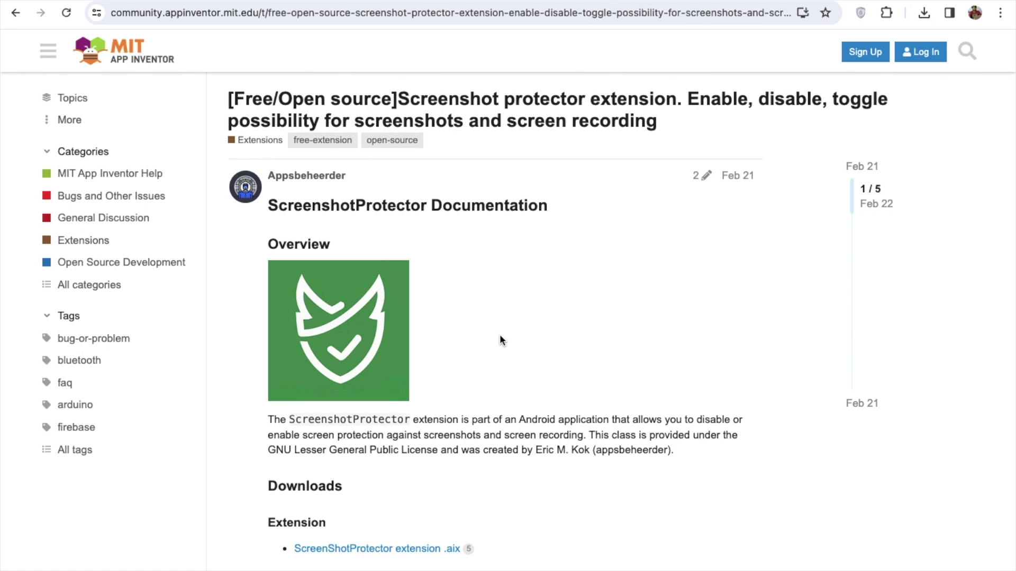
{"action": "scroll", "coordinate": [499, 340], "scroll_direction": "down", "scroll_amount": 2}
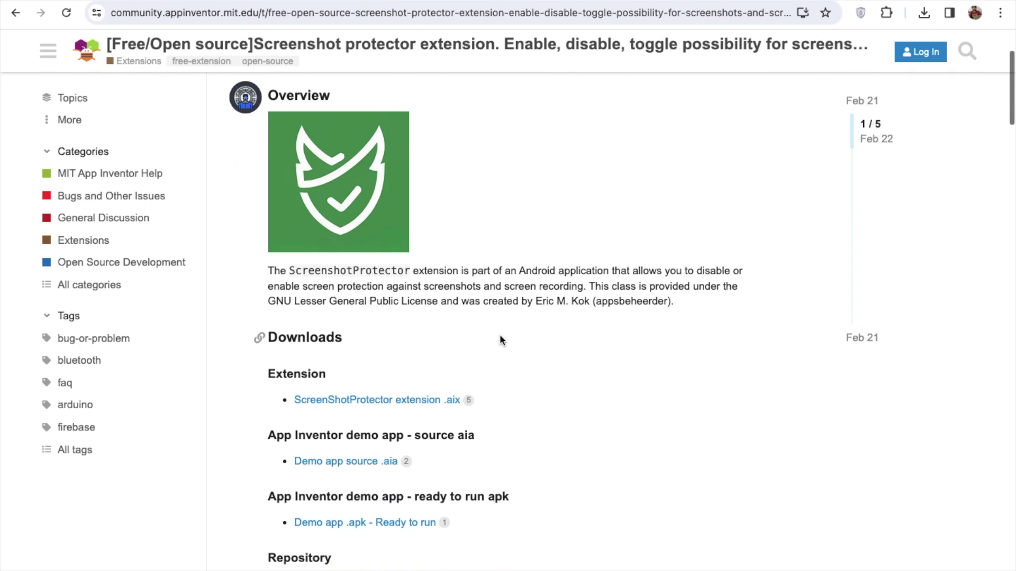
{"action": "left_click", "coordinate": [432, 401]}
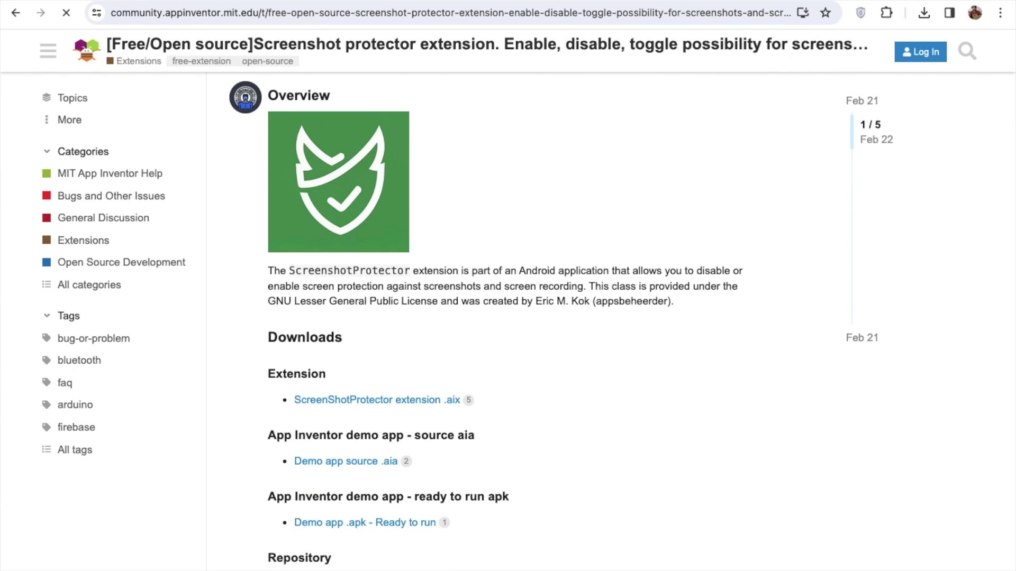
{"action": "scroll", "coordinate": [63, 440], "scroll_direction": "down", "scroll_amount": 3}
{"action": "scroll", "coordinate": [44, 553], "scroll_direction": "down", "scroll_amount": 1}
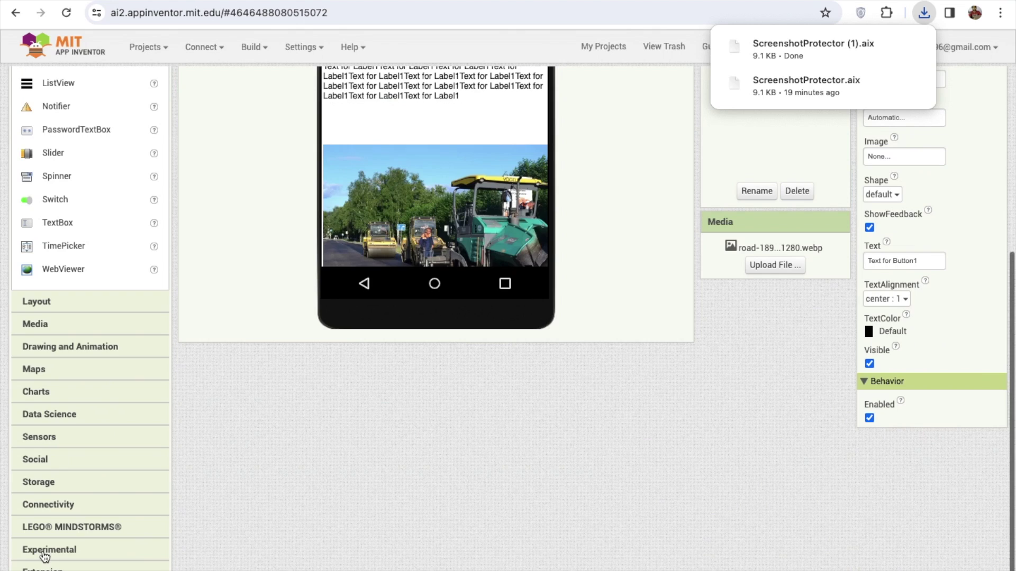
Step: Import the downloaded ScreenshotProtector .aix file and drop ScreenshotProtector1 onto Screen1
{"action": "left_click", "coordinate": [43, 569]}
{"action": "left_click", "coordinate": [104, 481]}
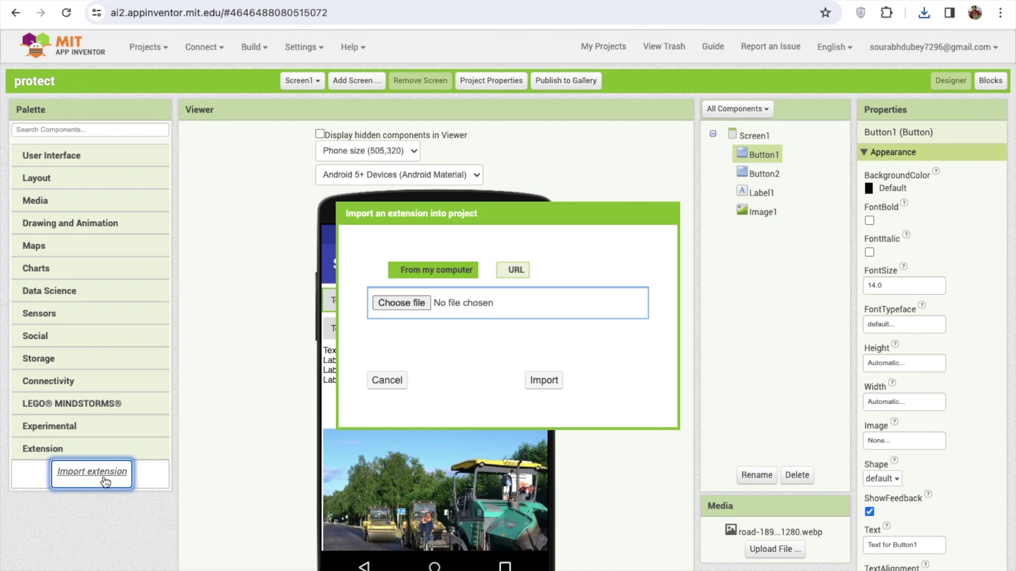
{"action": "left_click", "coordinate": [411, 299]}
{"action": "left_click", "coordinate": [556, 382]}
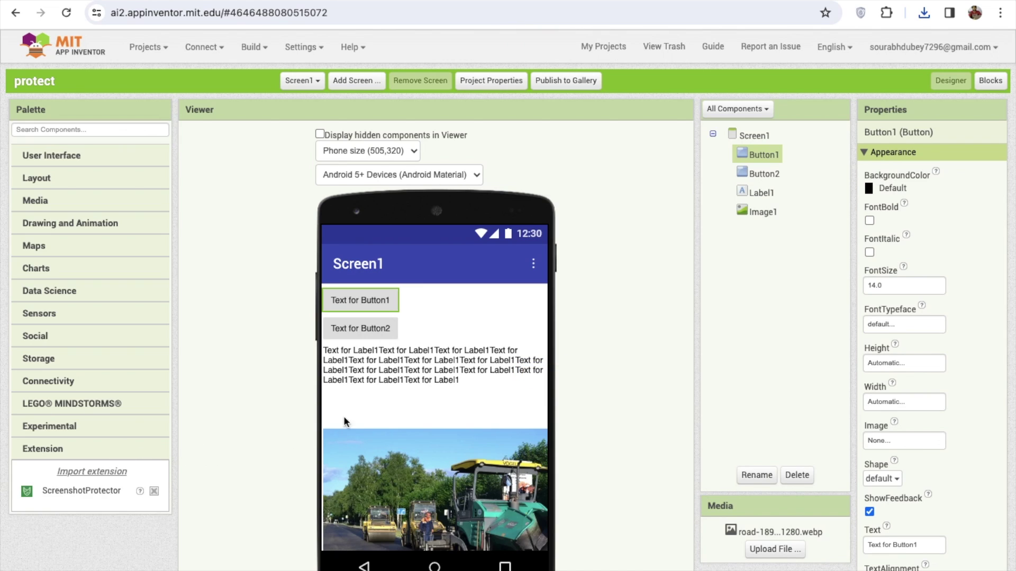
{"action": "left_click_drag", "start_coordinate": [91, 490], "coordinate": [406, 457]}
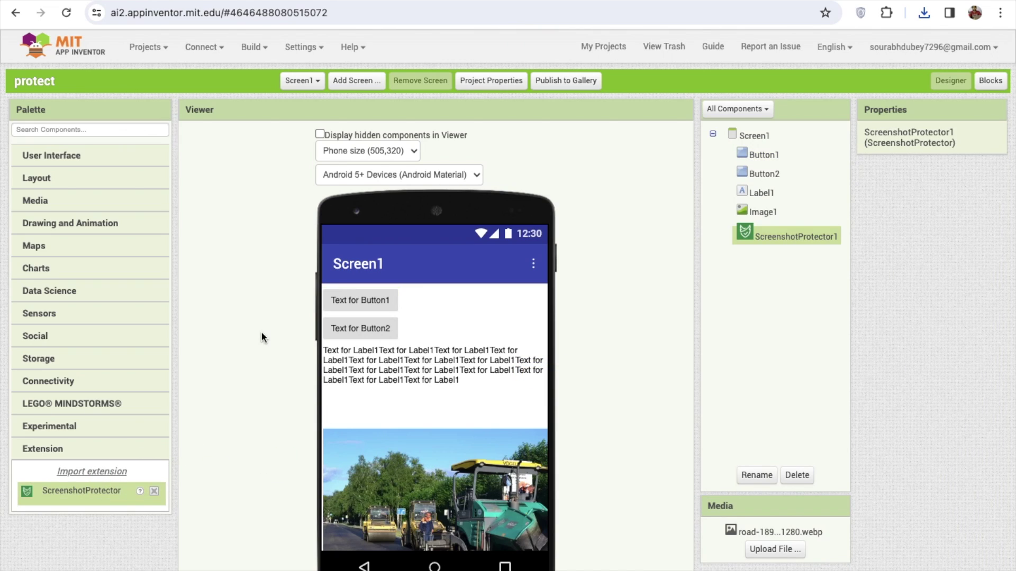
Step: In Blocks, make a when Button1.Click event call ScreenshotProtector1.ProtectionEnable
{"action": "left_click", "coordinate": [990, 81]}
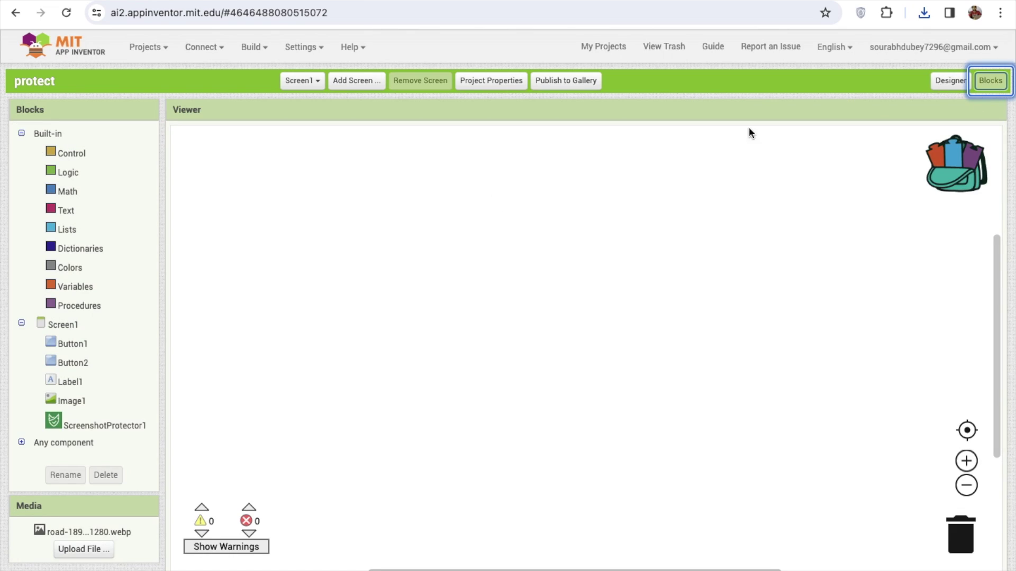
{"action": "left_click", "coordinate": [76, 344]}
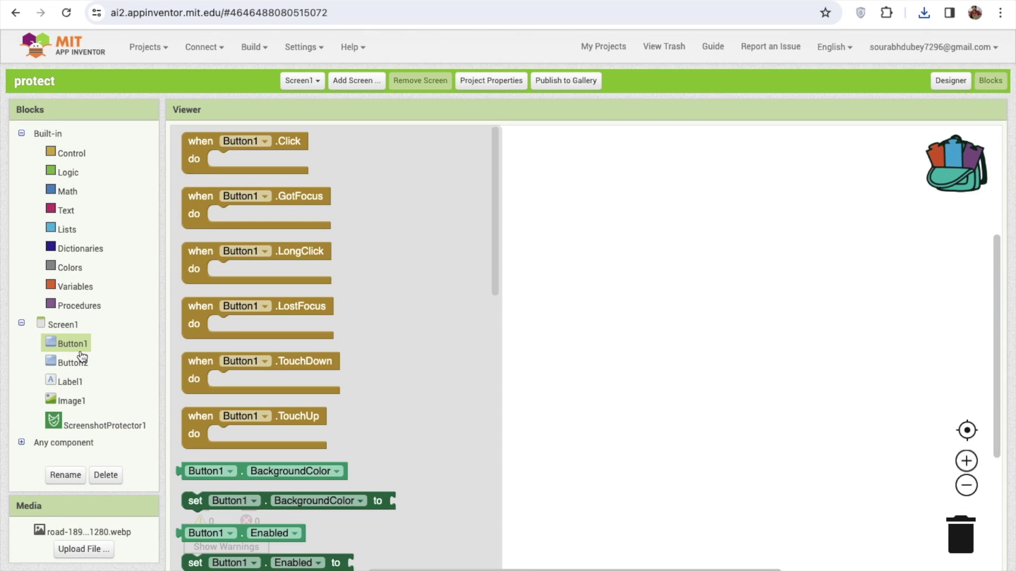
{"action": "left_click_drag", "start_coordinate": [201, 151], "coordinate": [282, 186]}
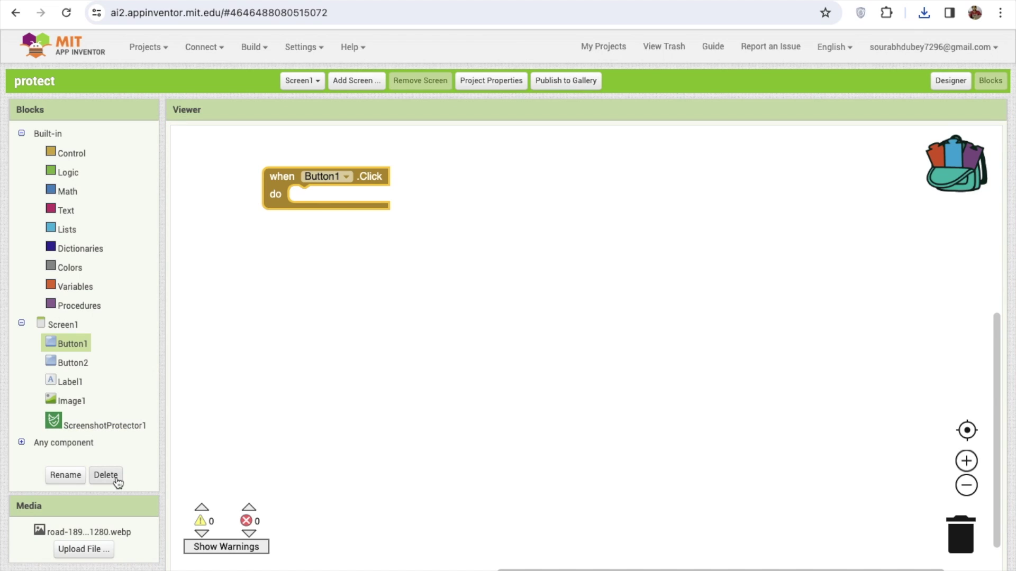
{"action": "left_click", "coordinate": [93, 429]}
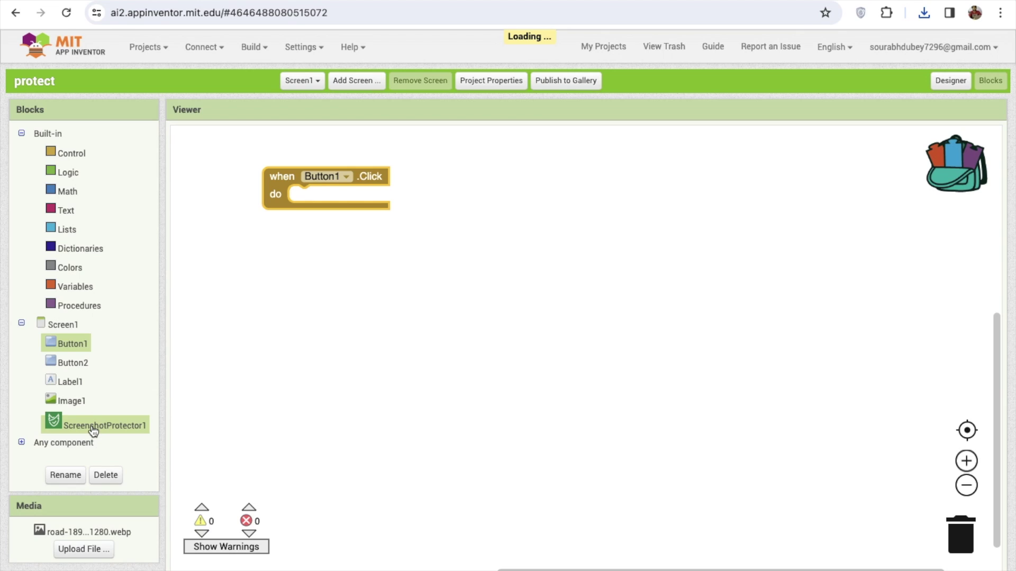
{"action": "left_click", "coordinate": [94, 430]}
{"action": "left_click", "coordinate": [373, 169]}
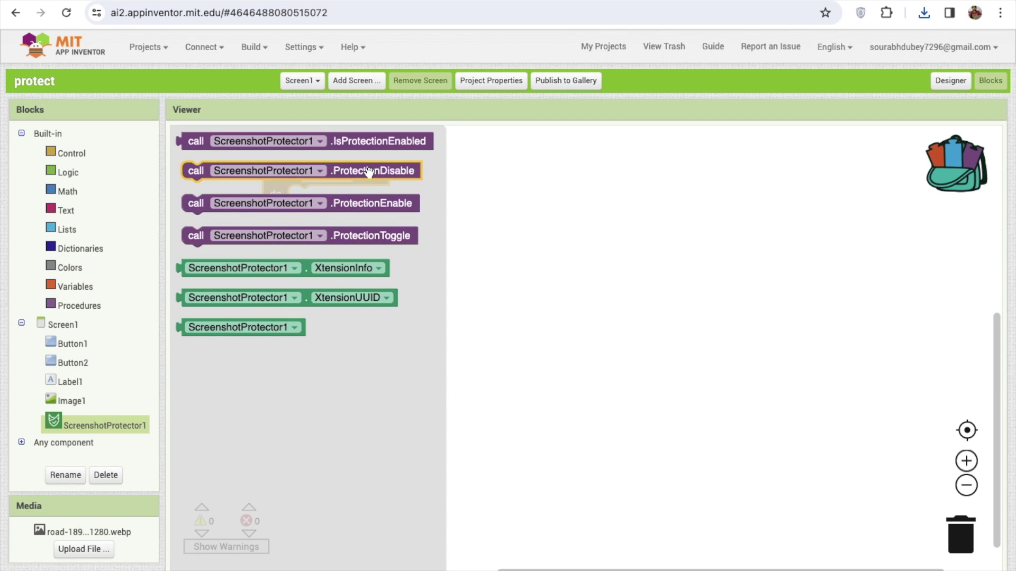
{"action": "left_click_drag", "start_coordinate": [372, 205], "coordinate": [484, 198]}
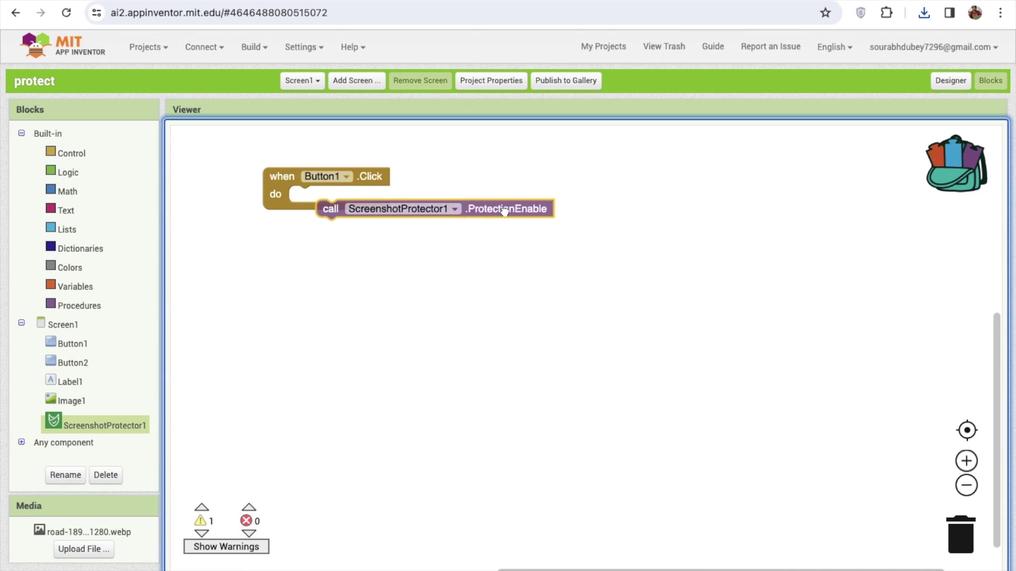
Step: Duplicate the Button1.Click event and place the copy below the original
{"action": "left_click", "coordinate": [279, 198]}
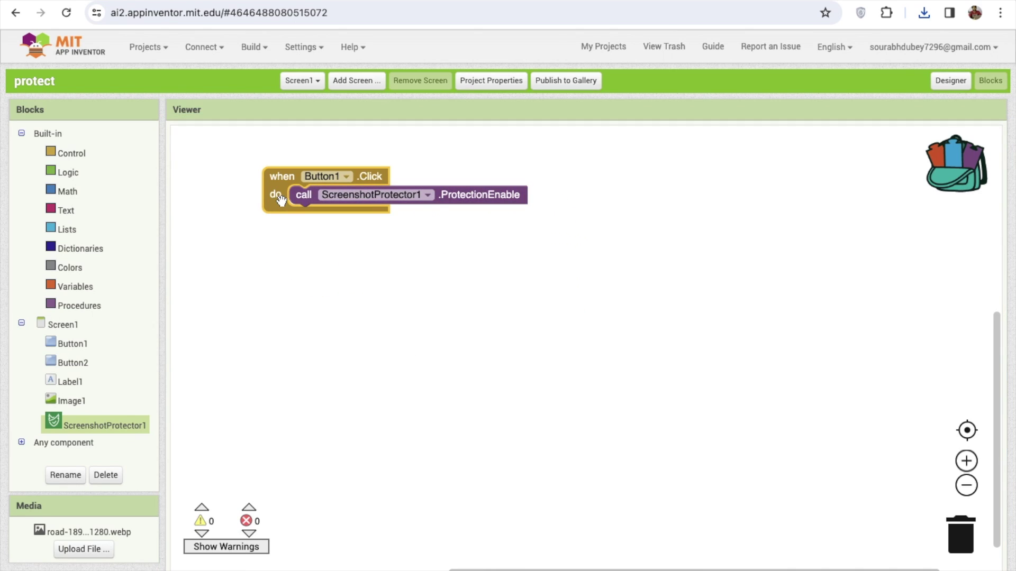
{"action": "key", "text": "ctrl+c"}
{"action": "key", "text": "ctrl+v"}
{"action": "left_click_drag", "start_coordinate": [366, 212], "coordinate": [365, 264]}
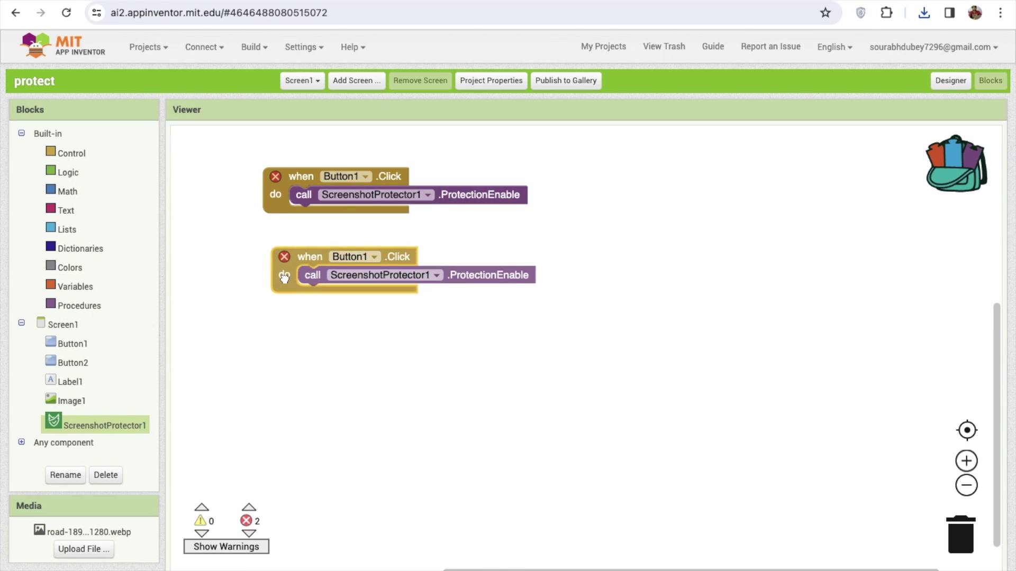
Step: Switch the copied event to Button2 and replace its ProtectionEnable call with ProtectionDisable
{"action": "left_click", "coordinate": [365, 263]}
{"action": "left_click", "coordinate": [363, 285]}
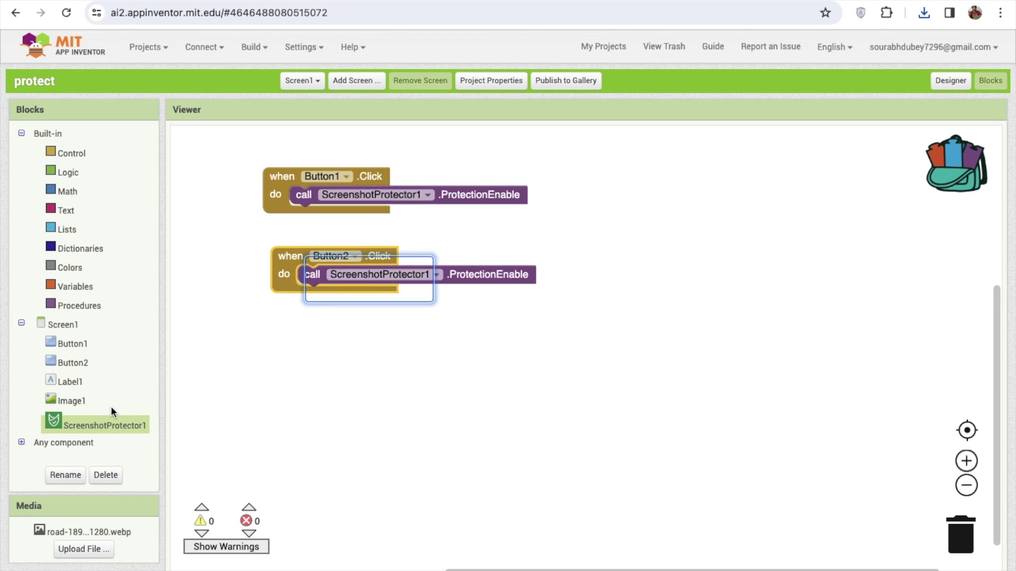
{"action": "left_click", "coordinate": [110, 433]}
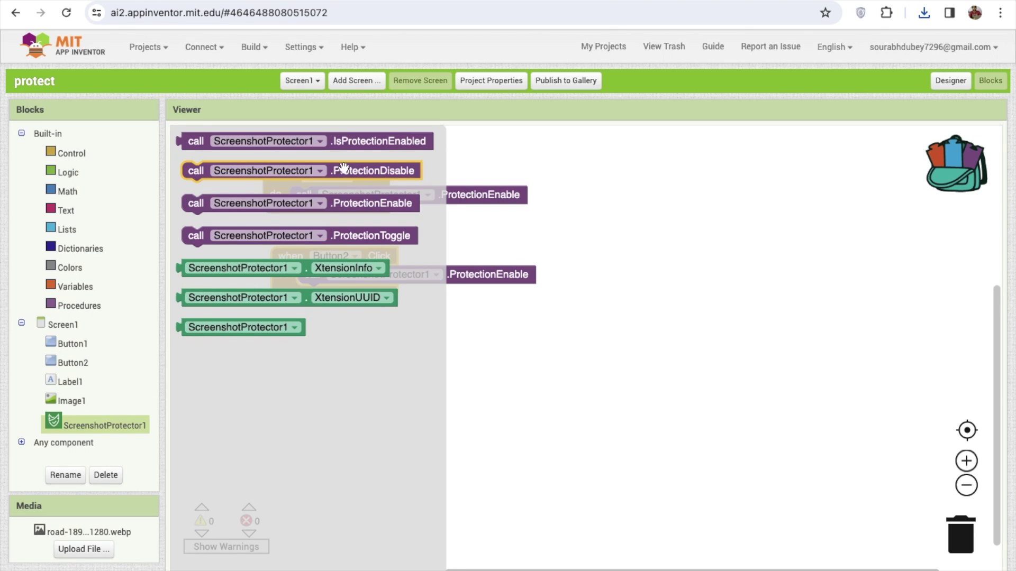
{"action": "left_click_drag", "start_coordinate": [357, 176], "coordinate": [467, 281]}
{"action": "left_click_drag", "start_coordinate": [326, 292], "coordinate": [317, 275]}
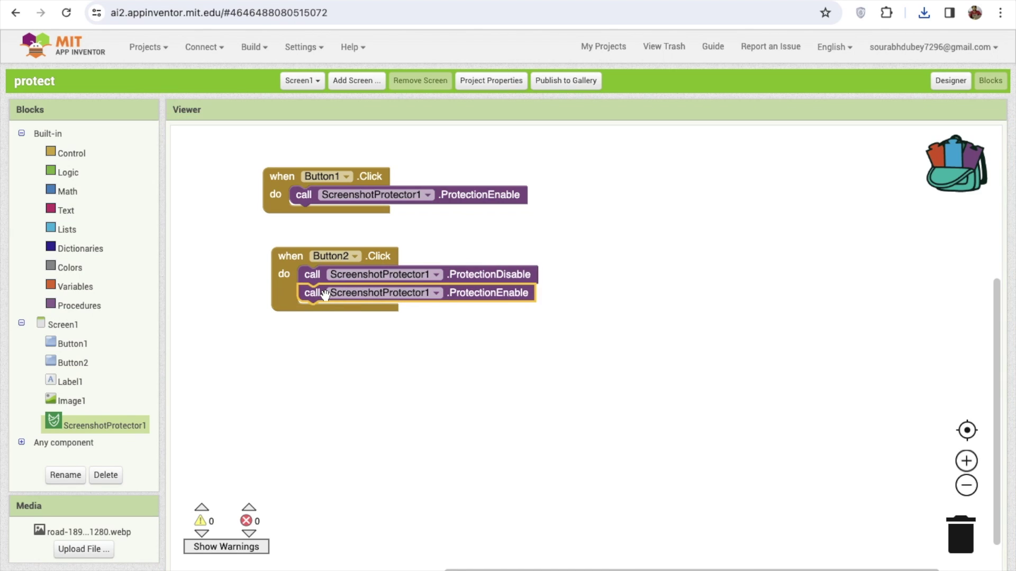
{"action": "left_click", "coordinate": [322, 292]}
{"action": "key", "text": "Delete"}
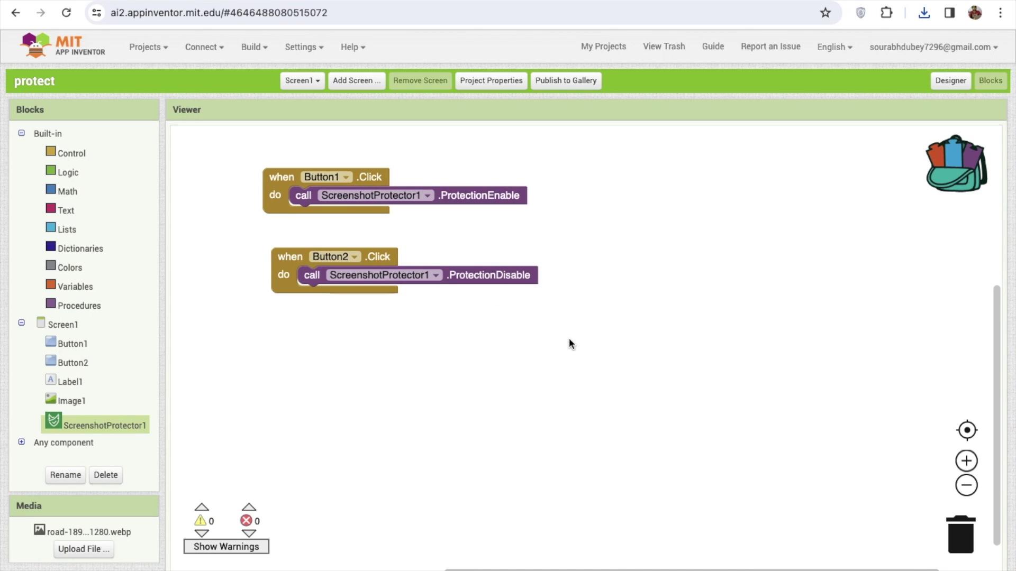
{"action": "left_click", "coordinate": [950, 81]}
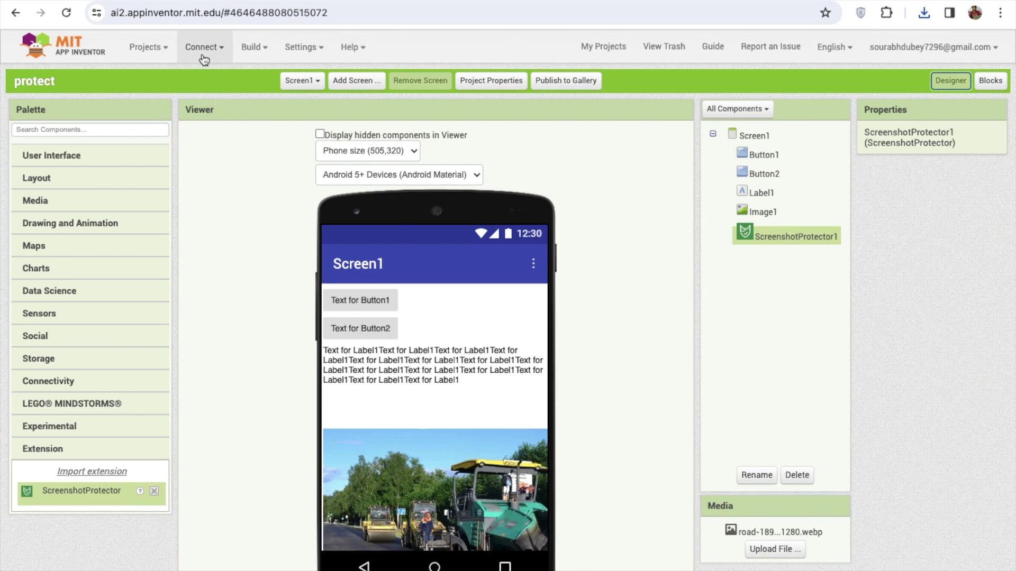
Step: Start an AI Companion connection to display the pairing QR code
{"action": "left_click", "coordinate": [203, 56]}
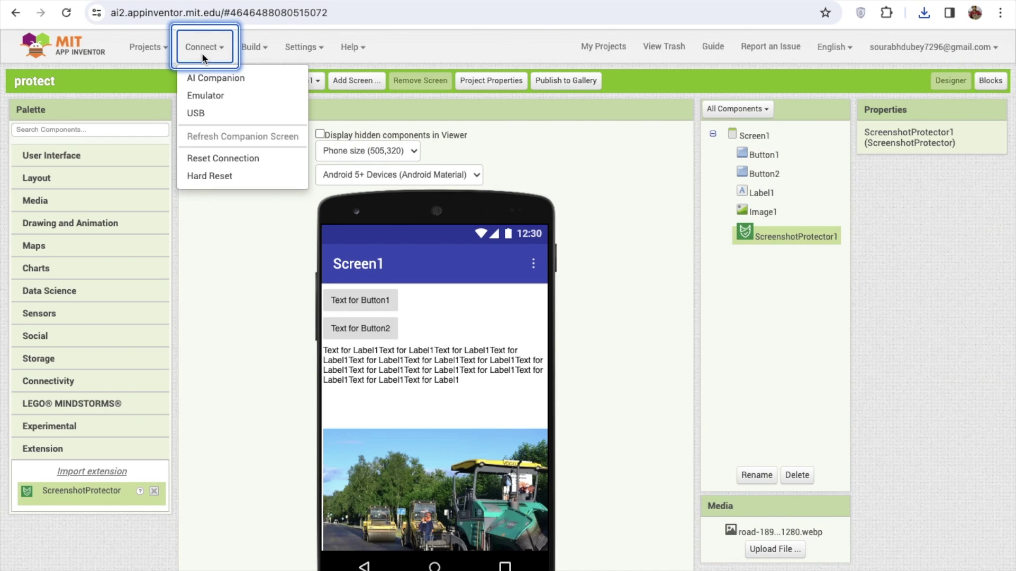
{"action": "left_click", "coordinate": [222, 79]}
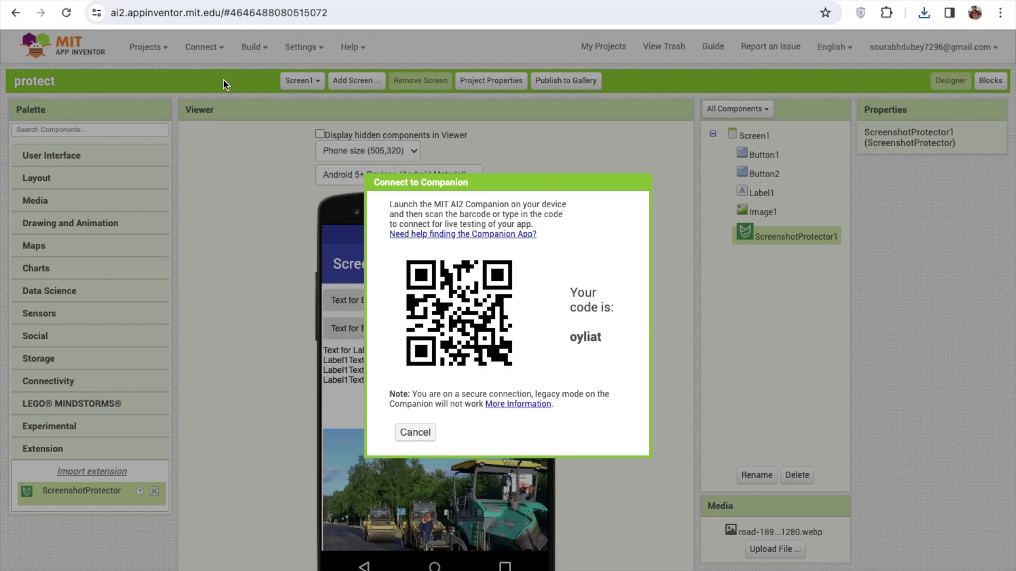